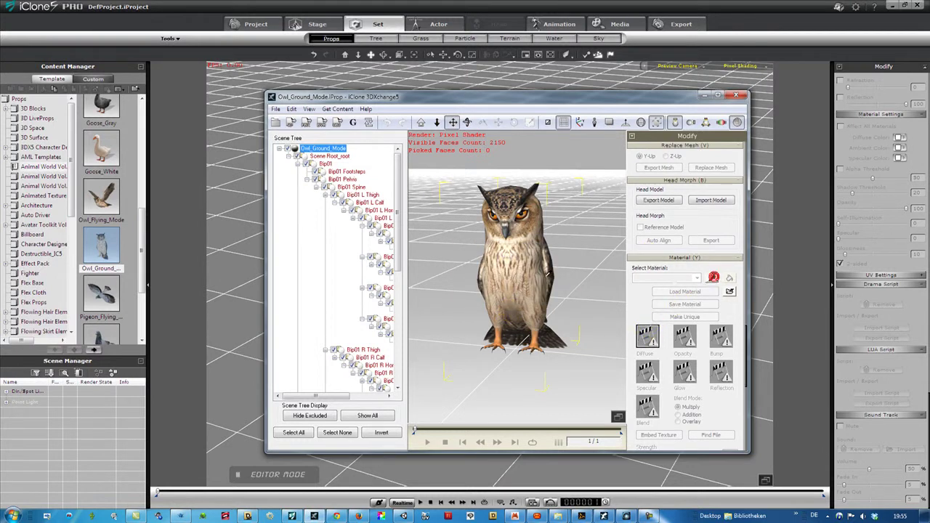
Pick the owl mesh and load the owl PNG from the Desktop as its material's diffuse texture
left_click(713, 277)
left_click(549, 278)
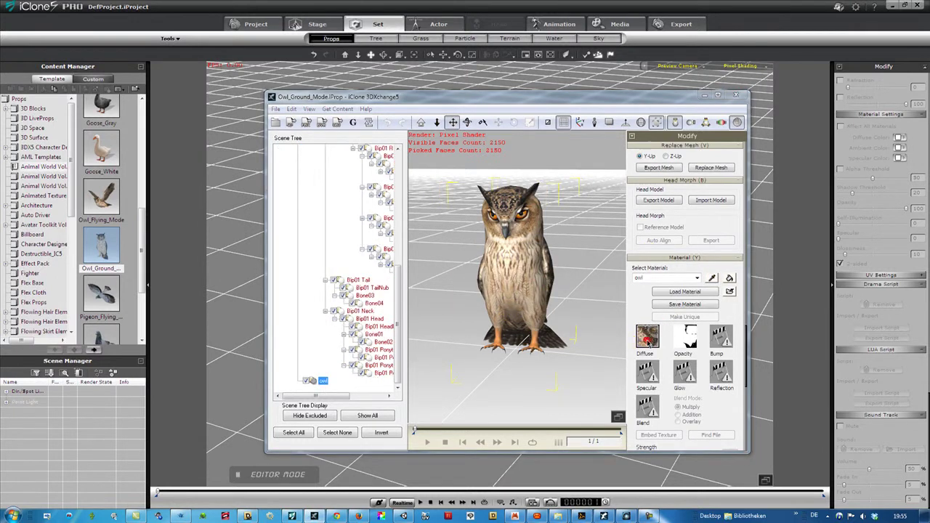
left_click(647, 337)
left_click_drag(626, 222, 628, 335)
left_click(500, 290)
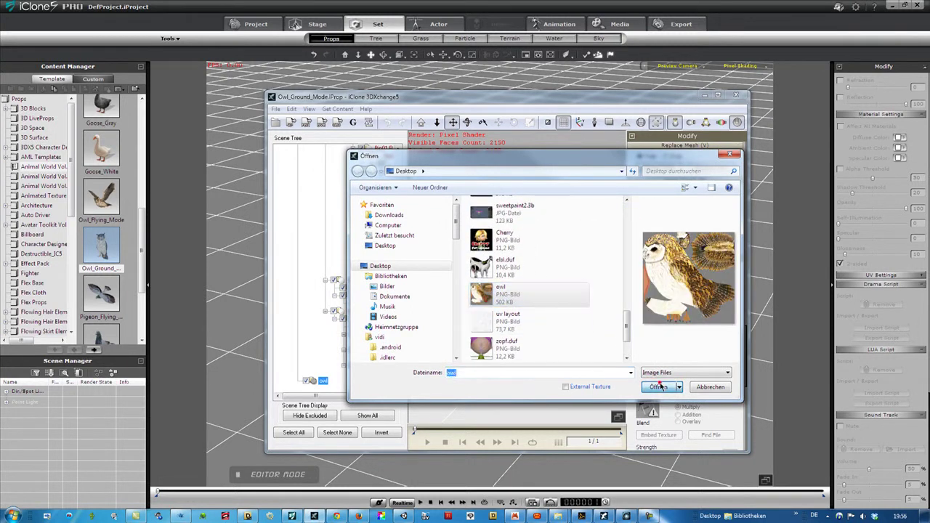
left_click(659, 387)
right_click_drag(544, 373, 409, 323)
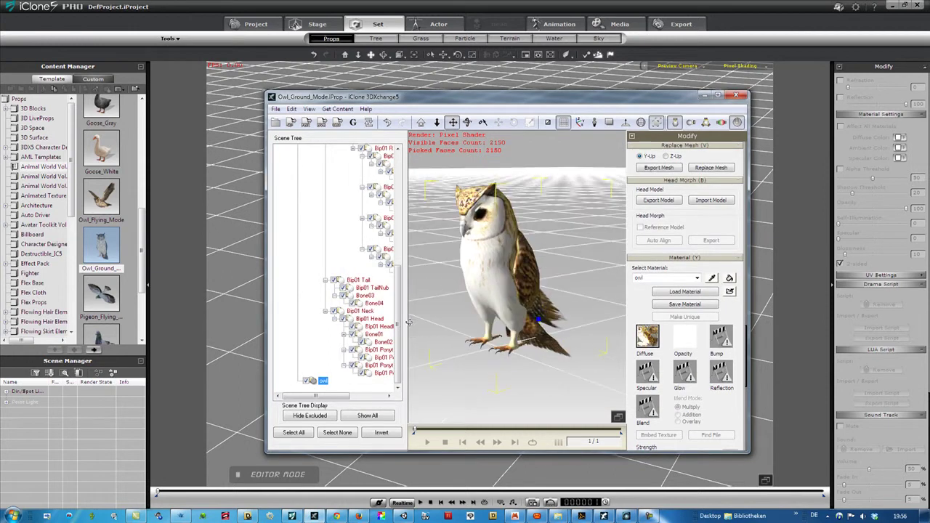
Replace the standing owl's mesh with the owl OBJ file from the owl_reshape folder
left_click(632, 138)
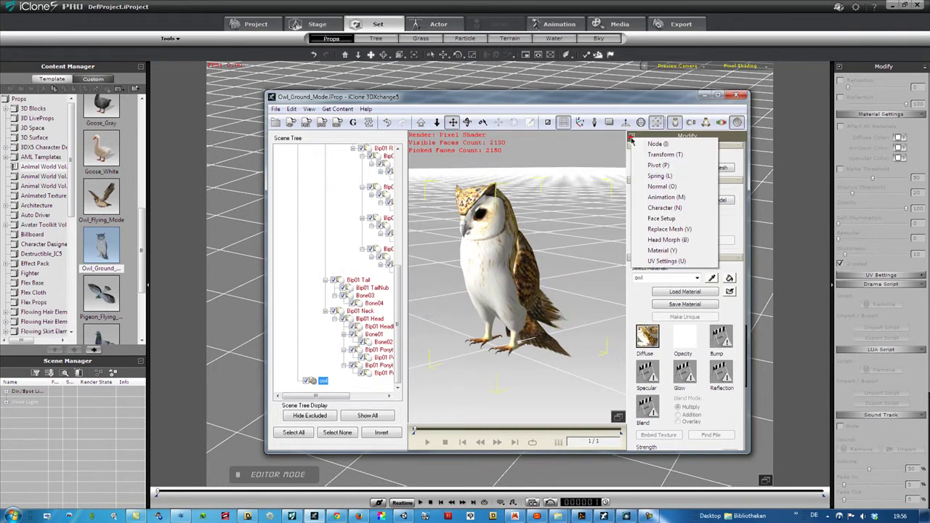
left_click(665, 229)
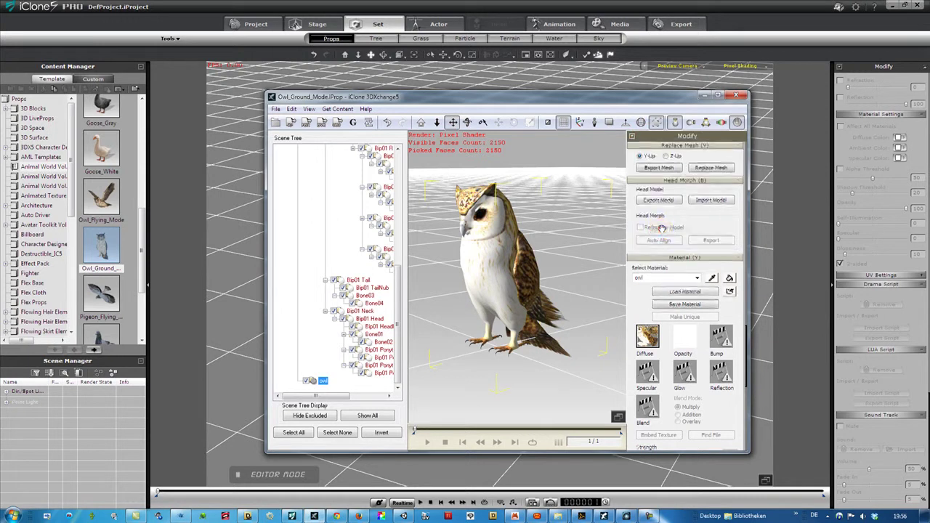
left_click(713, 168)
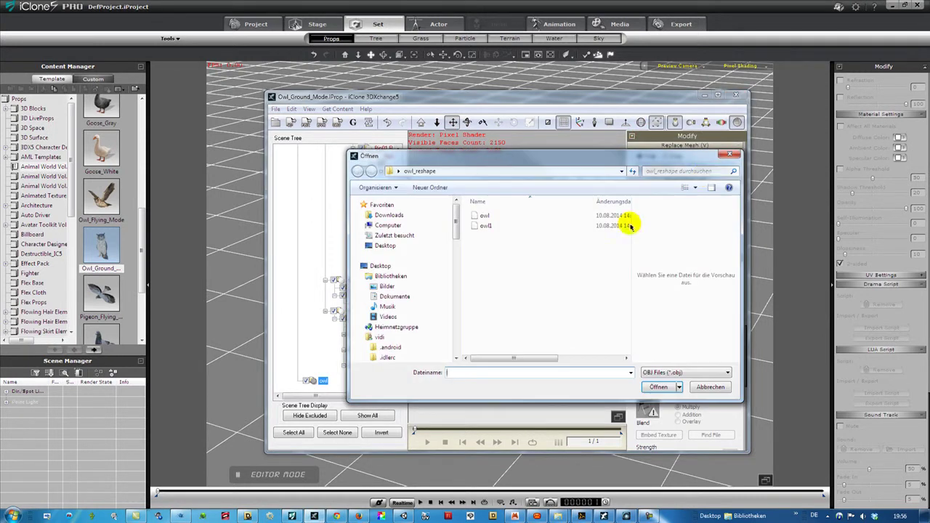
left_click(486, 216)
left_click(659, 386)
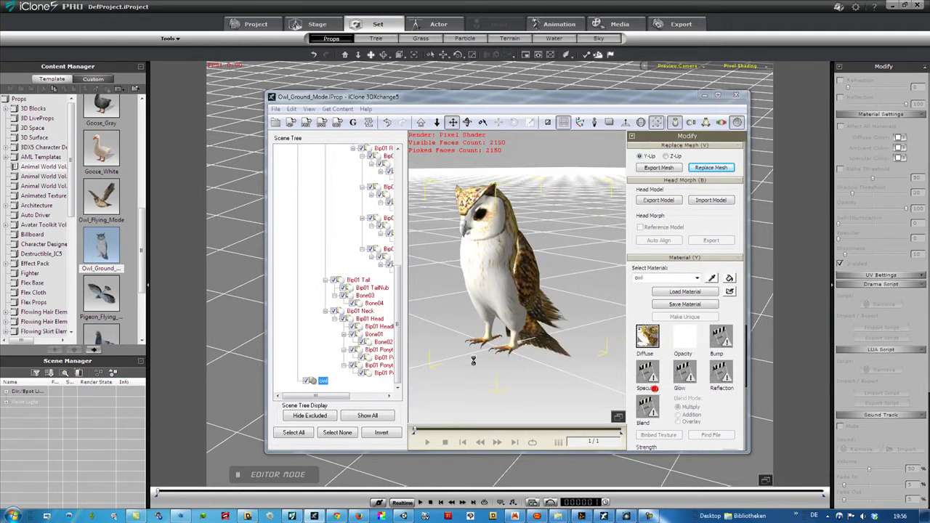
left_click(488, 289)
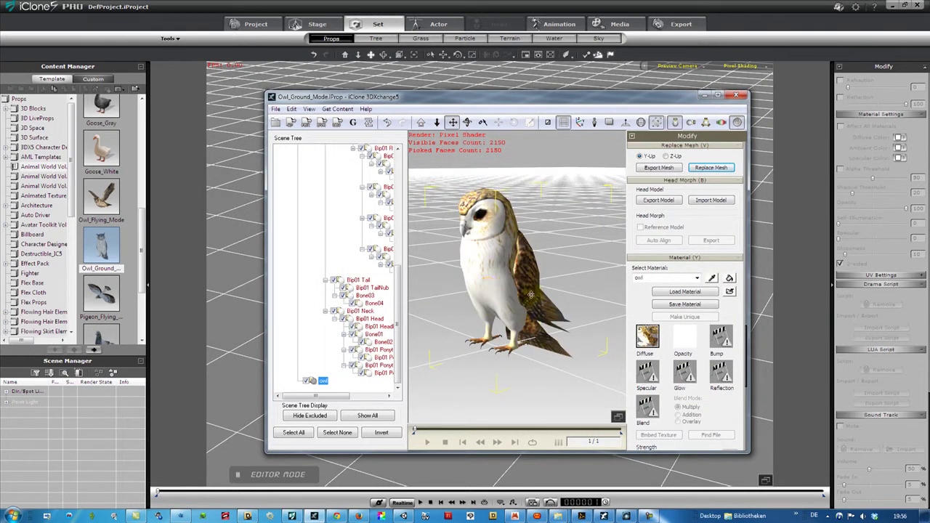
Export the prop as Owl_Ground_Mode with 4096x4096 maximum texture size and animation included, overwriting the existing file
left_click(290, 123)
left_click(529, 291)
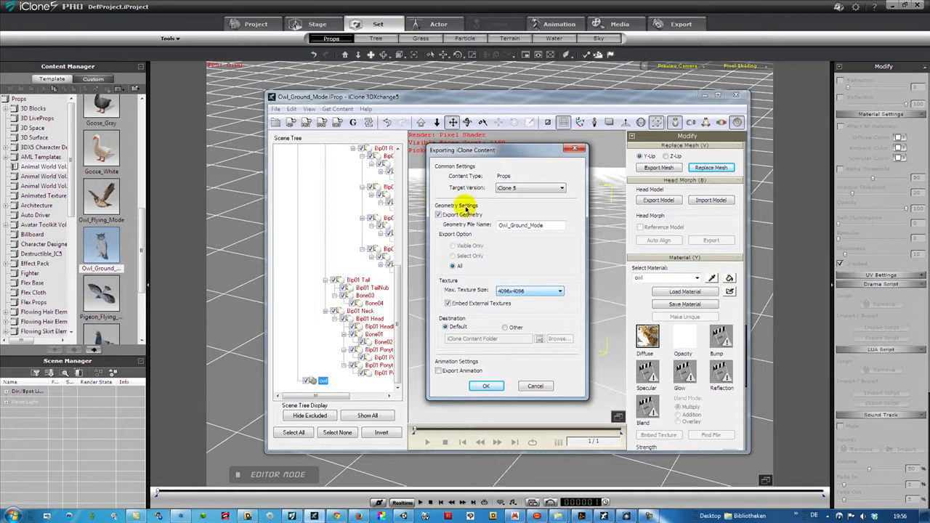
left_click(472, 327)
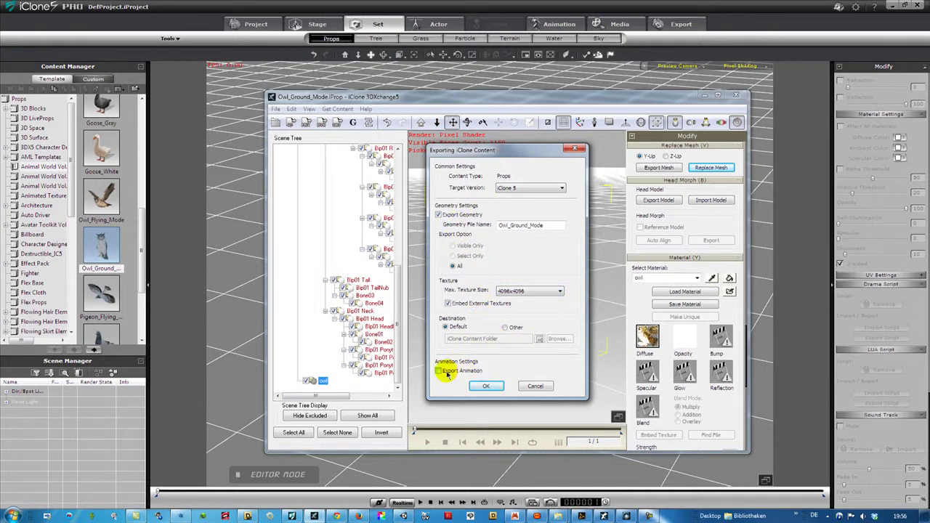
left_click(483, 387)
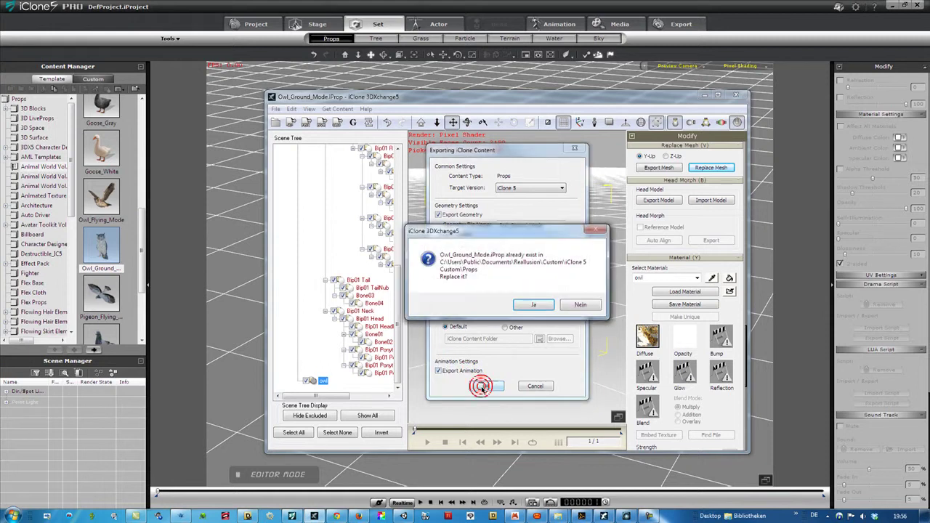
left_click(530, 306)
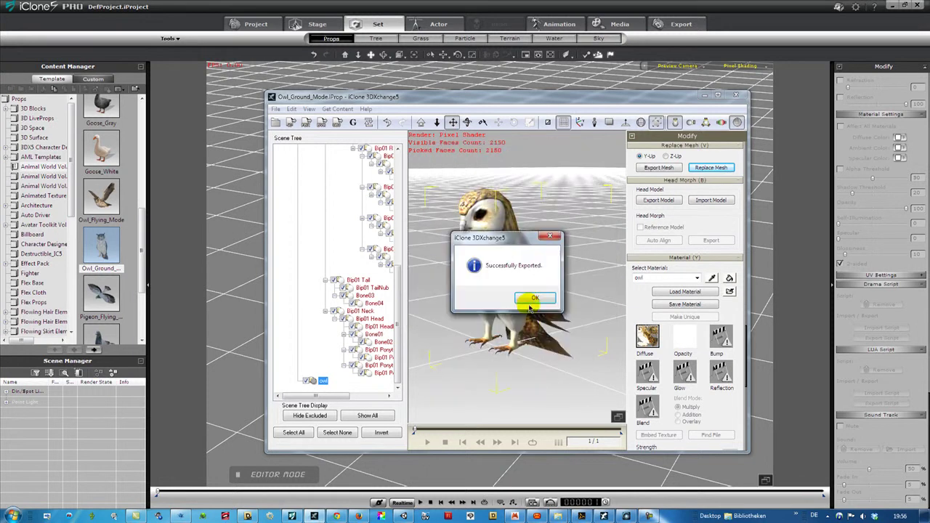
left_click(530, 301)
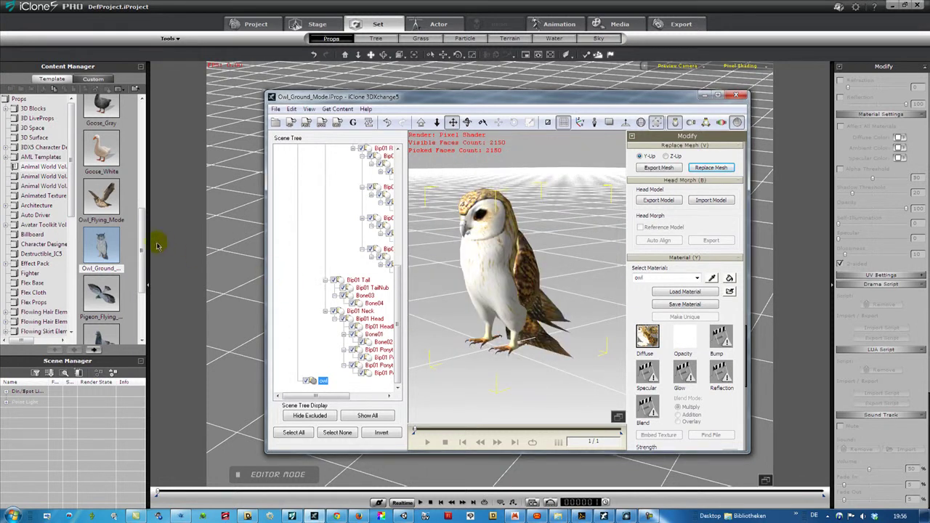
Switch to iClone and add the custom Owl_Ground_Mode prop to the scene
left_click(90, 80)
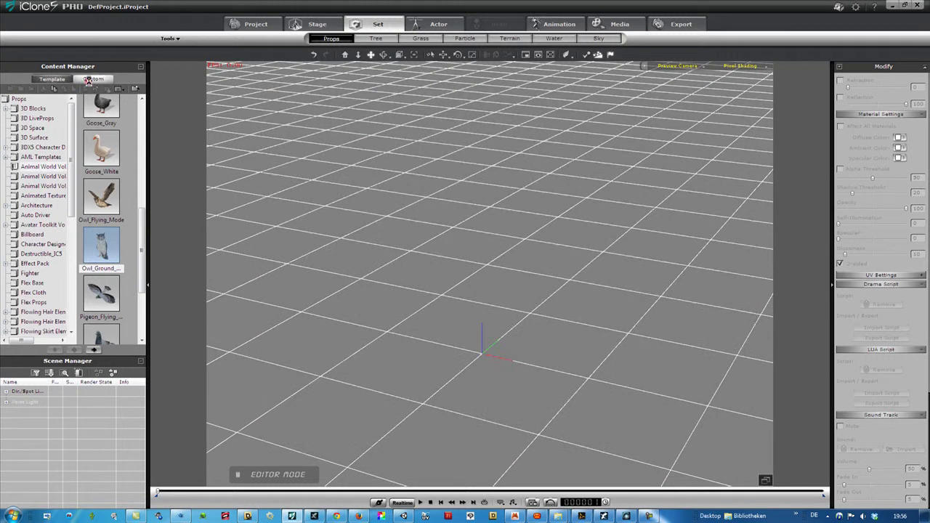
left_click(90, 79)
left_click_drag(142, 117, 141, 227)
double_click(102, 170)
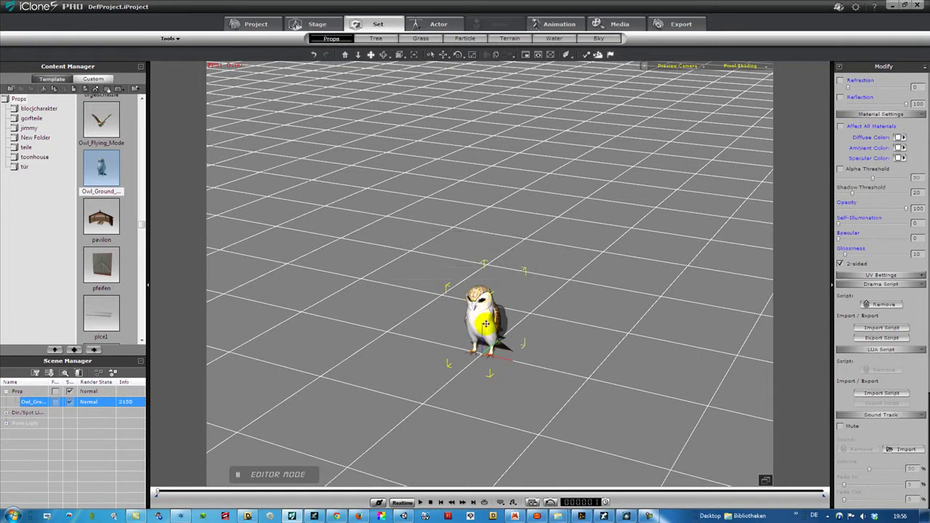
Have the owl in the scene perform its Standing_Idle animation
right_click(488, 326)
mouse_move(521, 431)
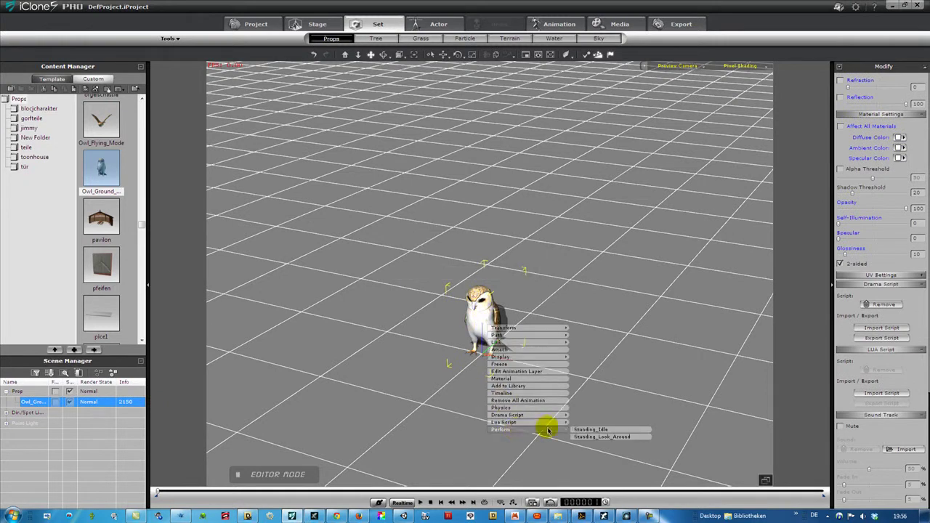
left_click(589, 430)
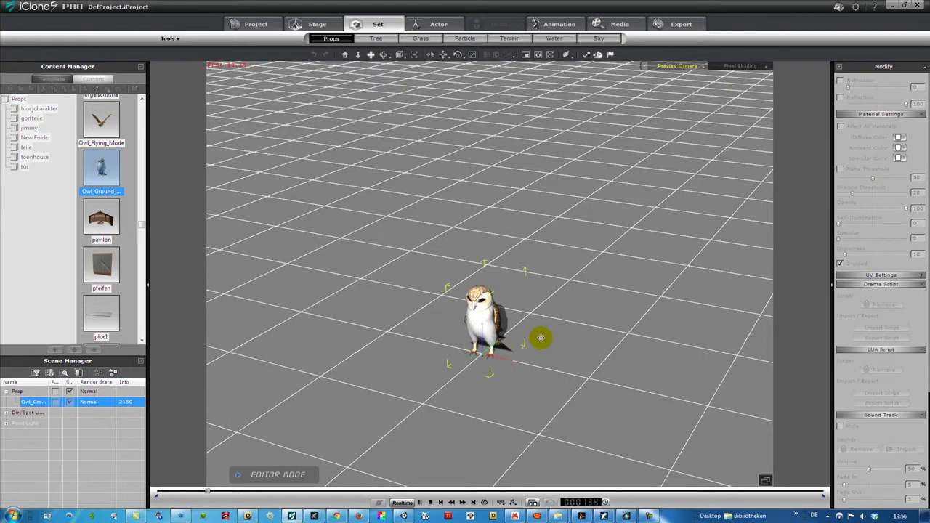
left_click(469, 347)
Have the owl in the scene perform its Standing_Look_Around animation
right_click(478, 328)
mouse_move(540, 434)
left_click(592, 441)
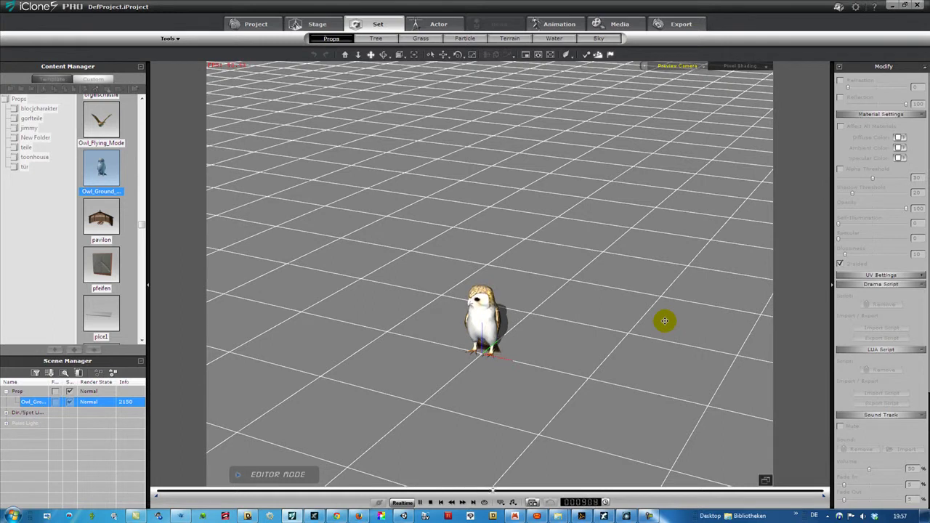
left_click(482, 313)
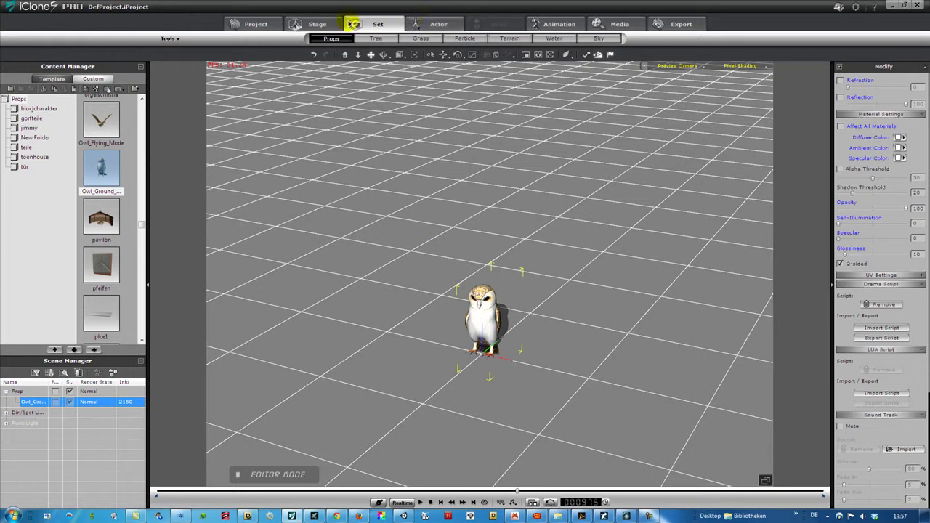
Load the template prop Owl_Flying_Mode from the iClone library into 3DXchange5
left_click(54, 78)
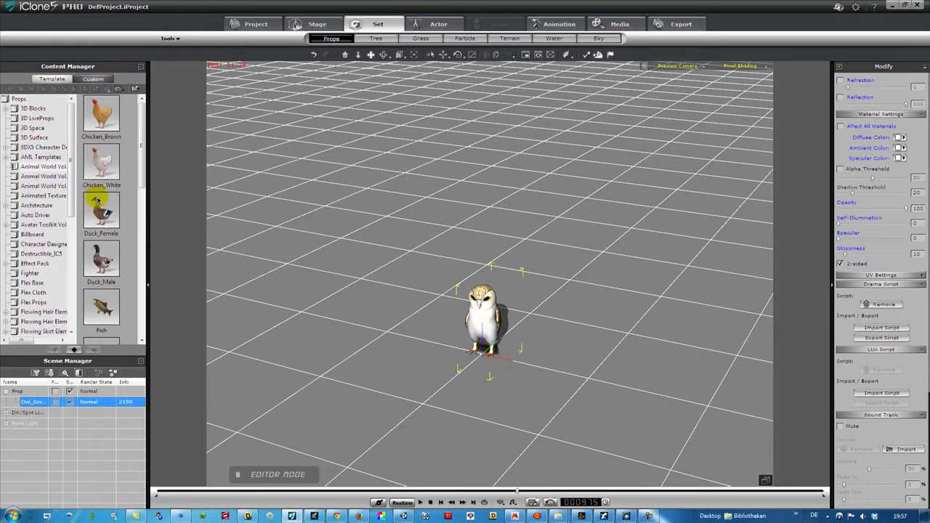
scroll(138, 156, "down", 5)
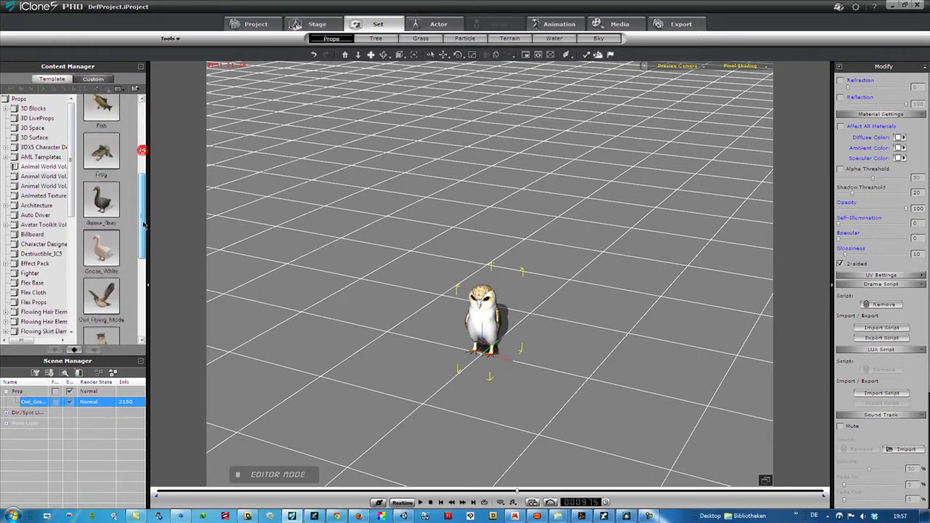
left_click(314, 516)
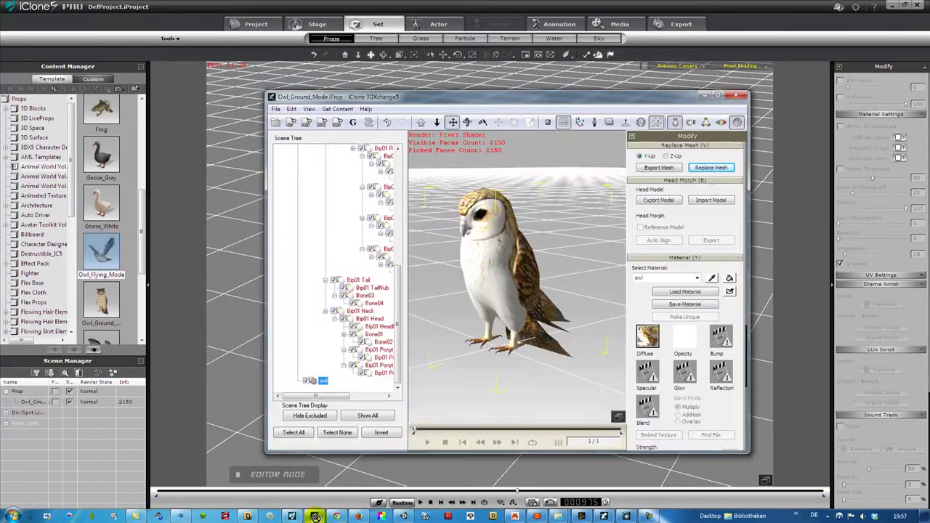
left_click_drag(315, 517, 493, 284)
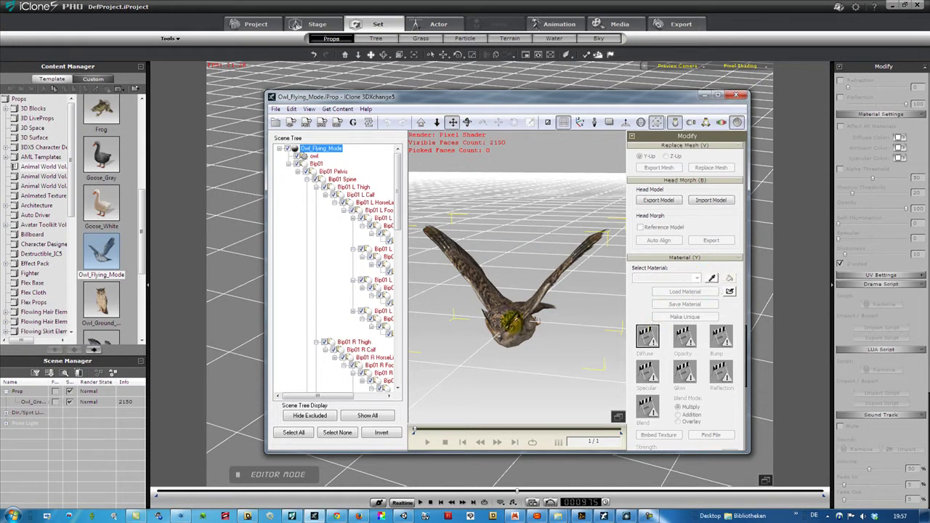
Pick the flying owl's mesh and load the owl PNG from the Desktop as its diffuse texture
left_click(514, 325)
left_click(648, 336)
left_click_drag(627, 217, 627, 324)
left_click(499, 294)
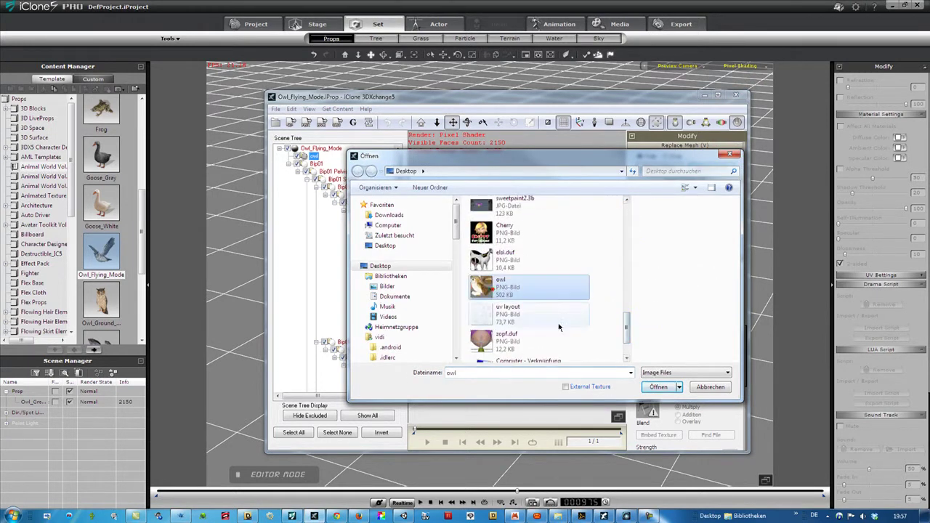
left_click(658, 387)
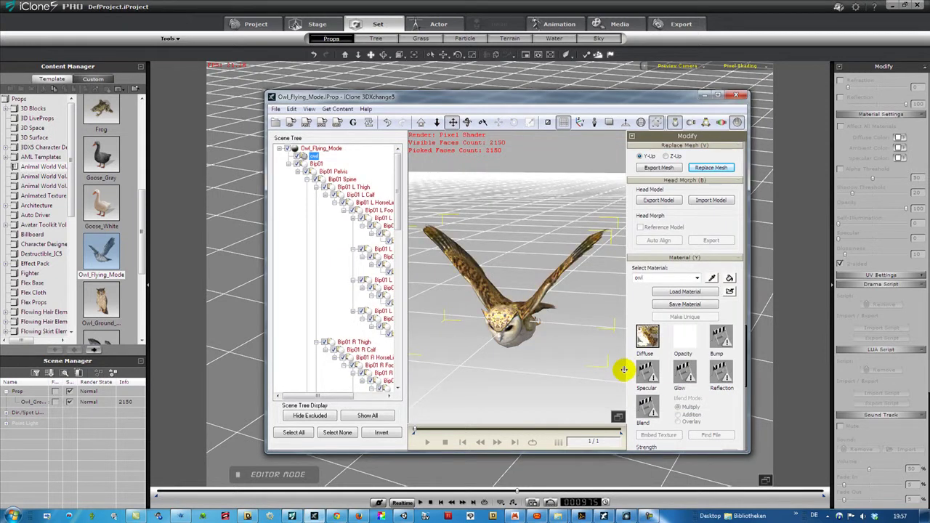
Replace the flying owl's mesh with the owl1 OBJ file from the owl_reshape folder
left_click(631, 137)
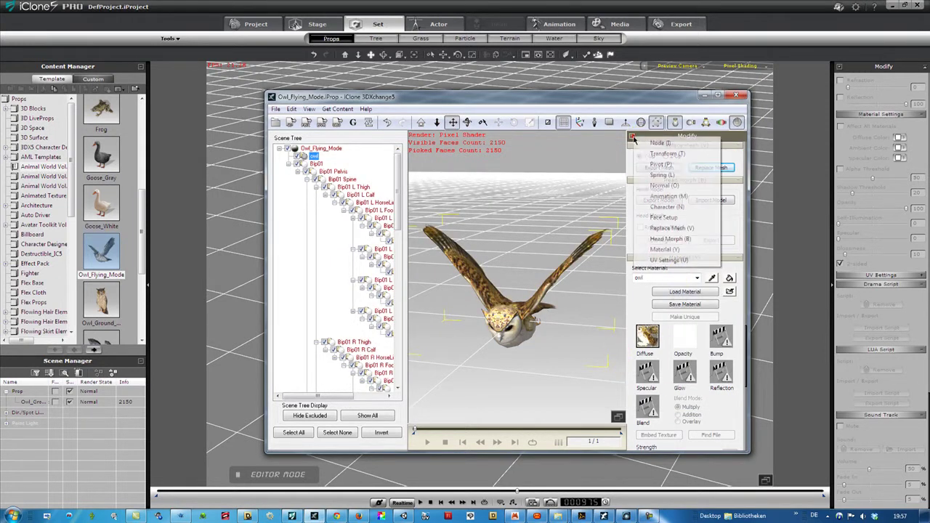
left_click(667, 229)
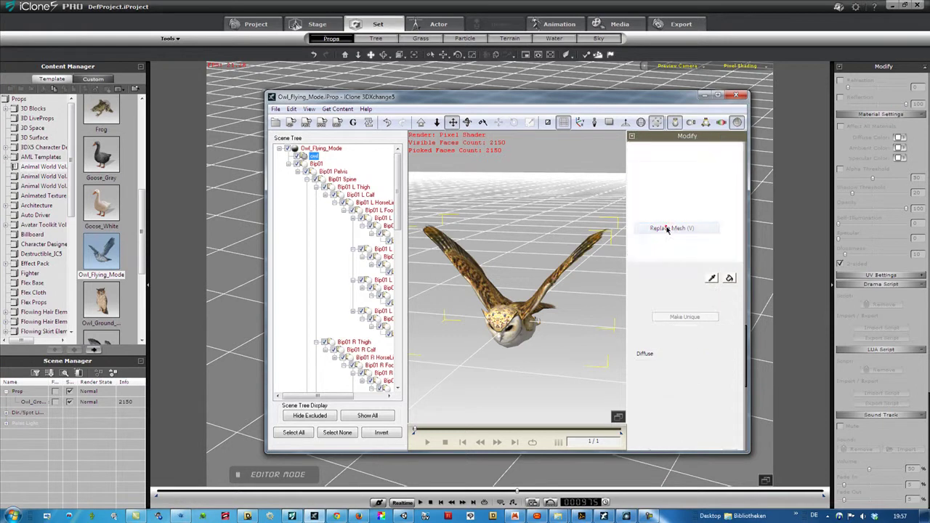
left_click(711, 168)
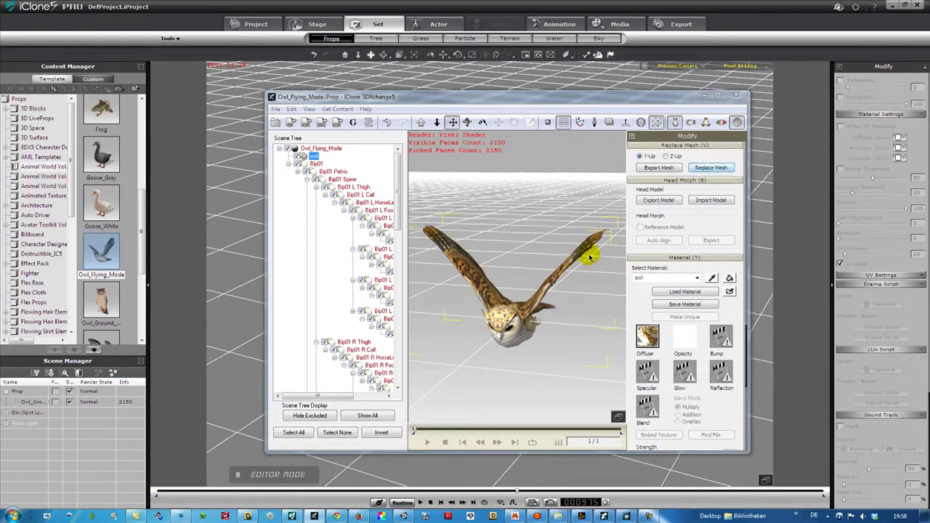
left_click(482, 227)
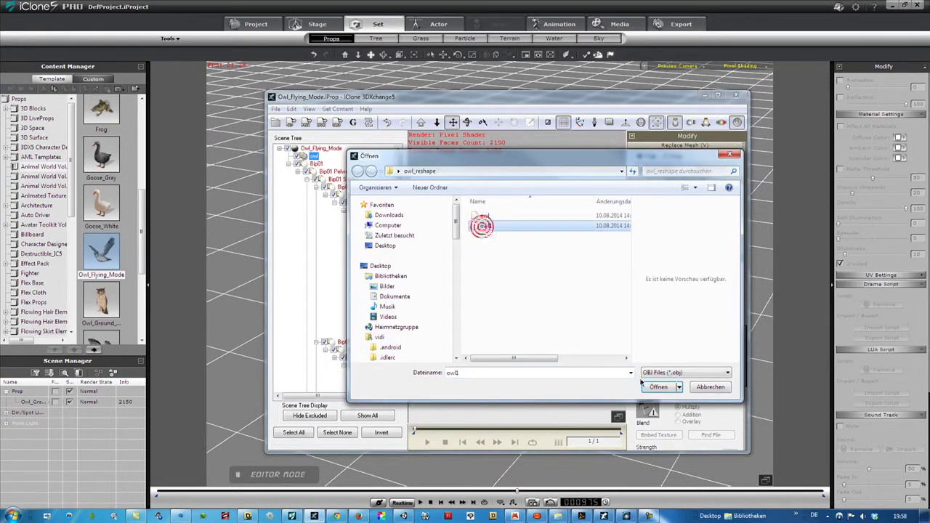
left_click(658, 387)
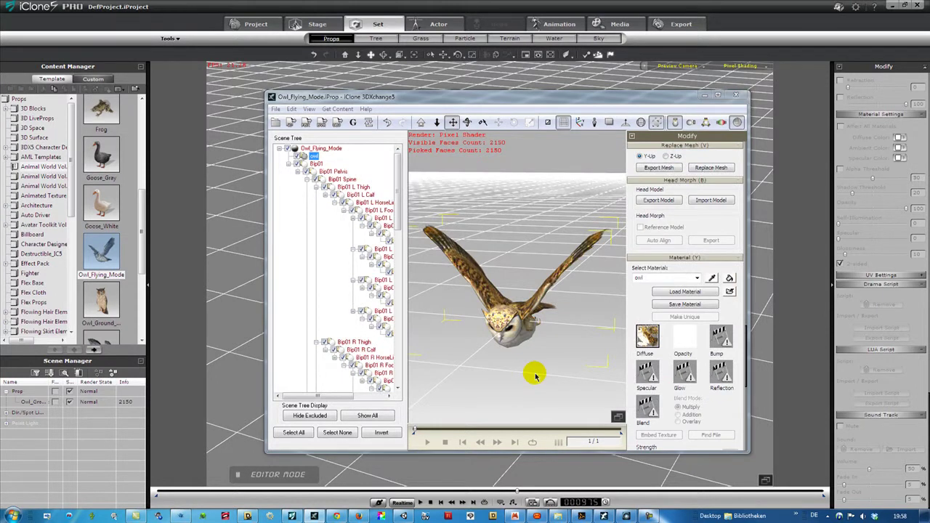
left_click(481, 289)
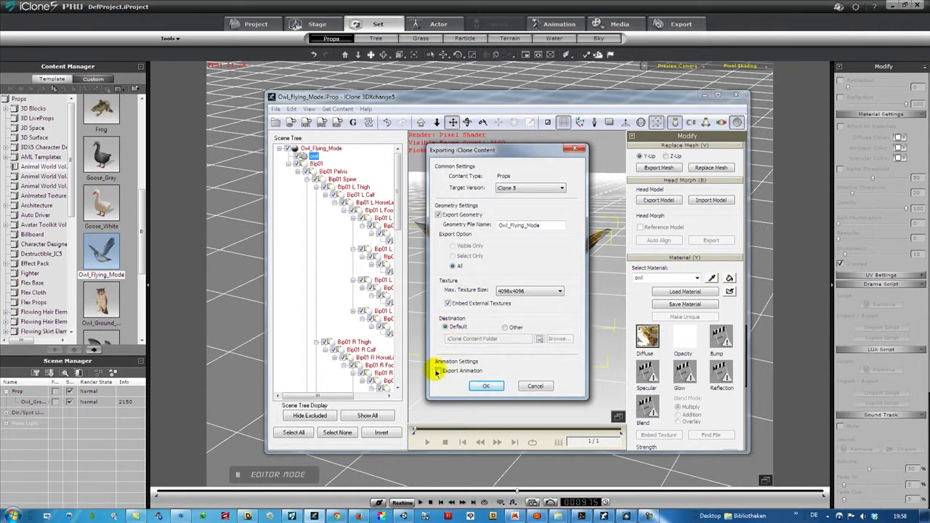
Export the flying owl as Owl_Flying_Mode with animation included, overwriting the existing custom prop
left_click(487, 387)
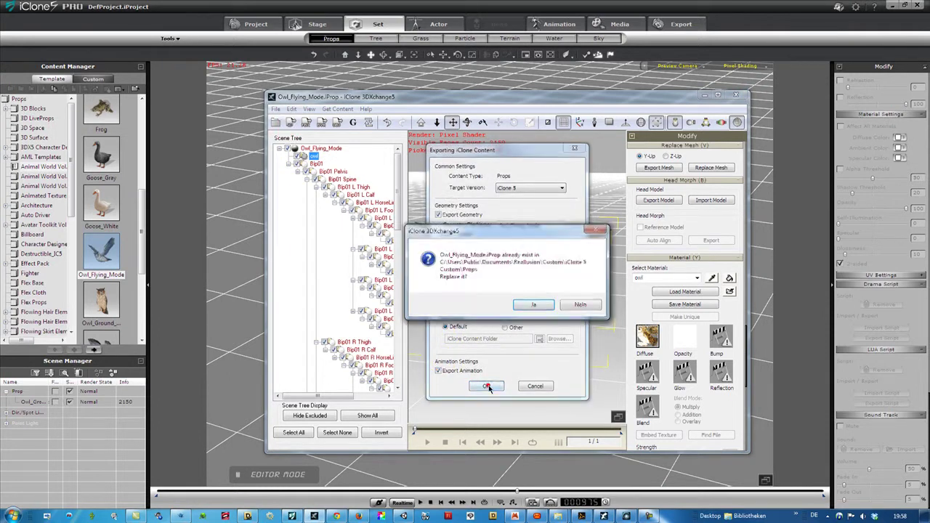
left_click(535, 306)
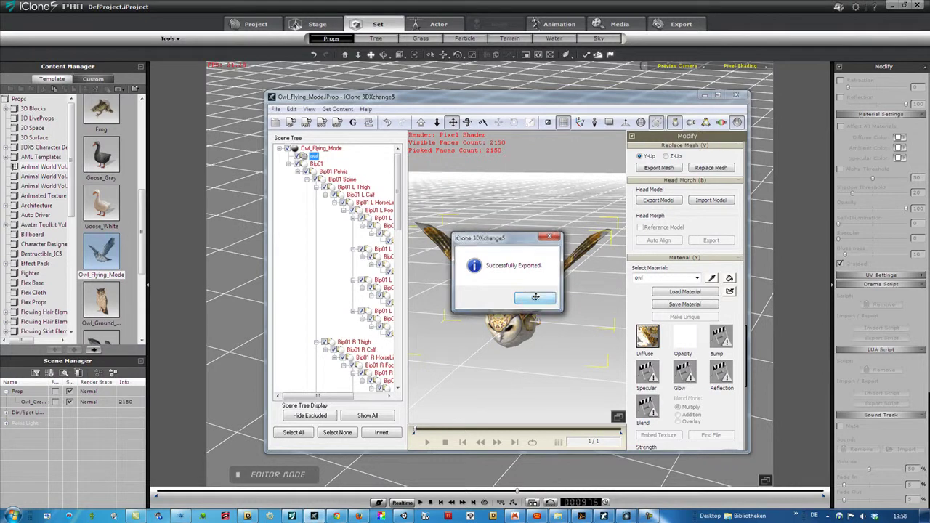
left_click(535, 298)
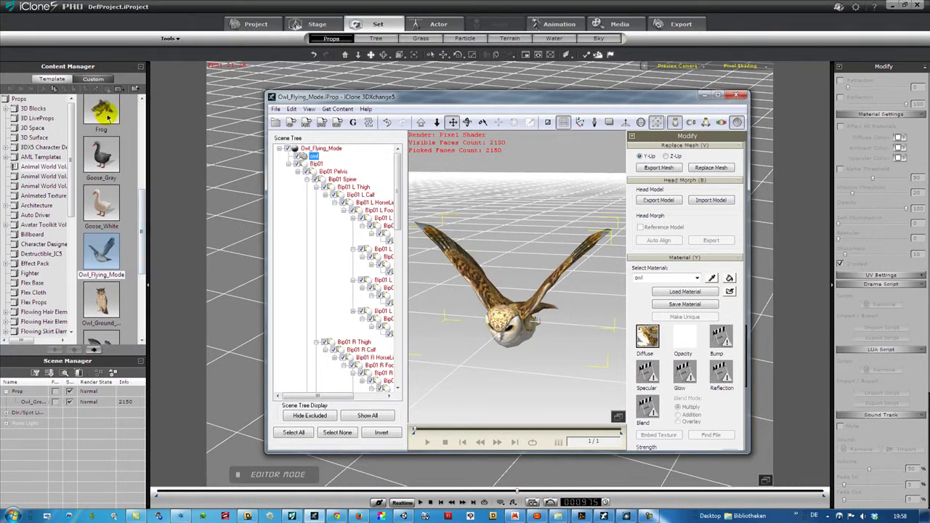
Switch to iClone, add the custom prop Owl_Flying_Mode to the scene, and delete the ground owl
left_click(88, 79)
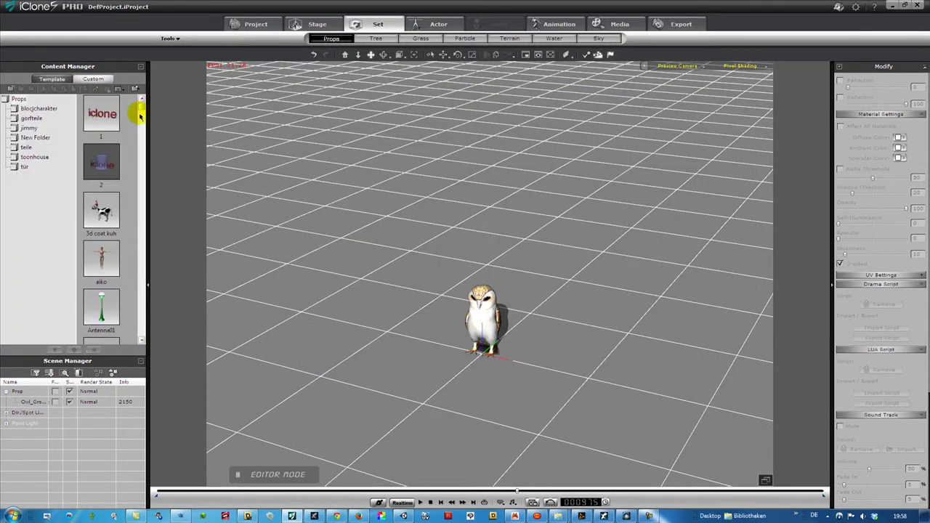
left_click_drag(142, 111, 150, 227)
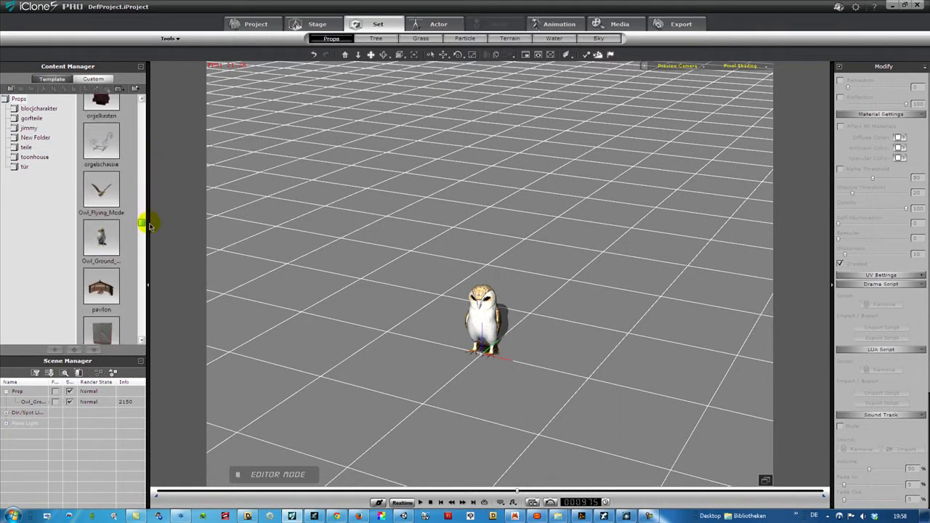
double_click(106, 193)
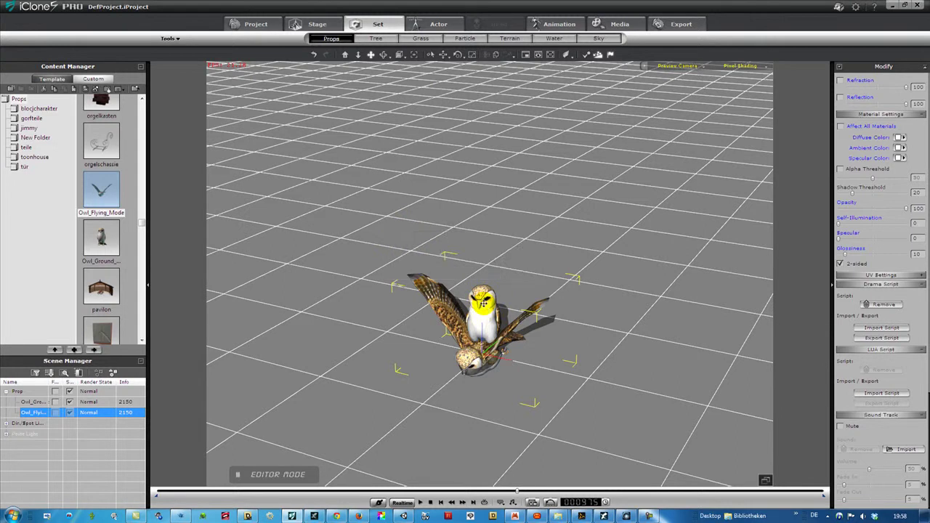
left_click(44, 402)
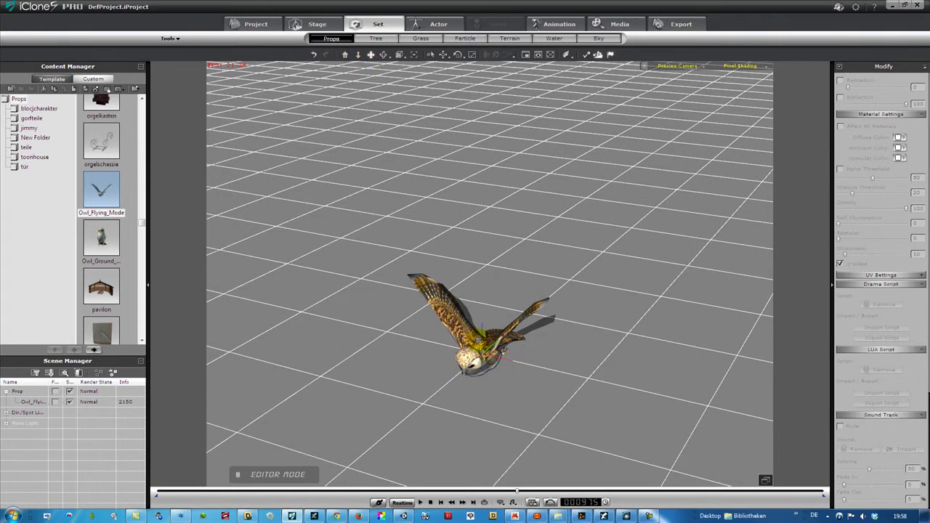
Move the flying owl straight up so it hovers well above the ground grid
left_click(480, 338)
left_click(444, 56)
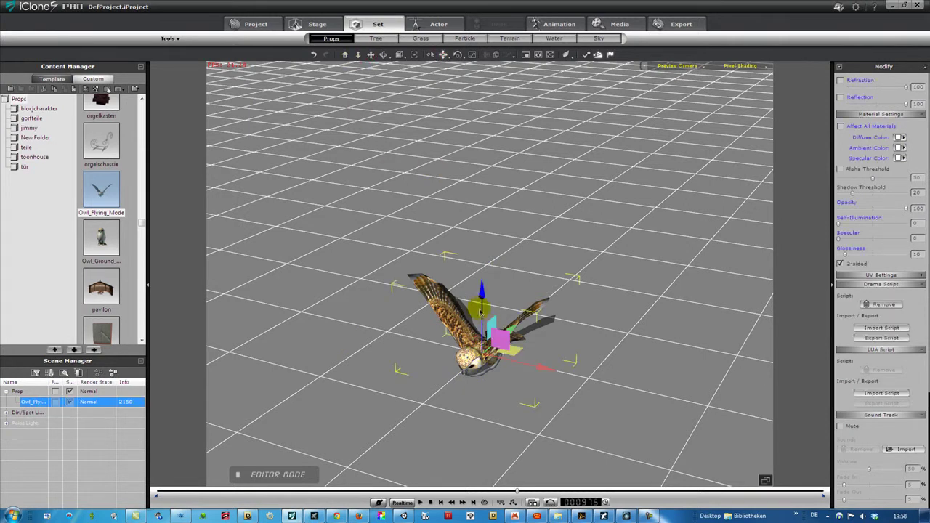
left_click_drag(476, 291, 473, 179)
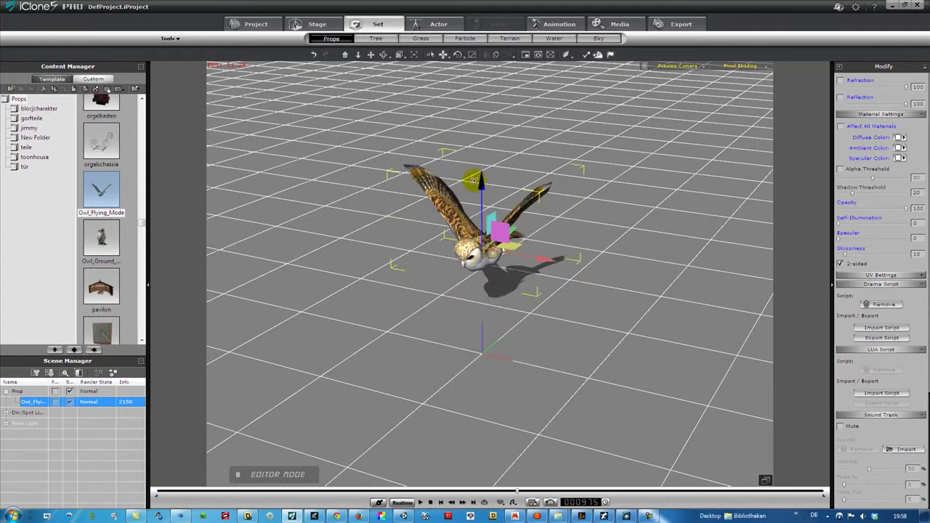
Have the flying owl perform the Wing_Beat_Slow action followed by the Take_off action
right_click(473, 256)
mouse_move(515, 357)
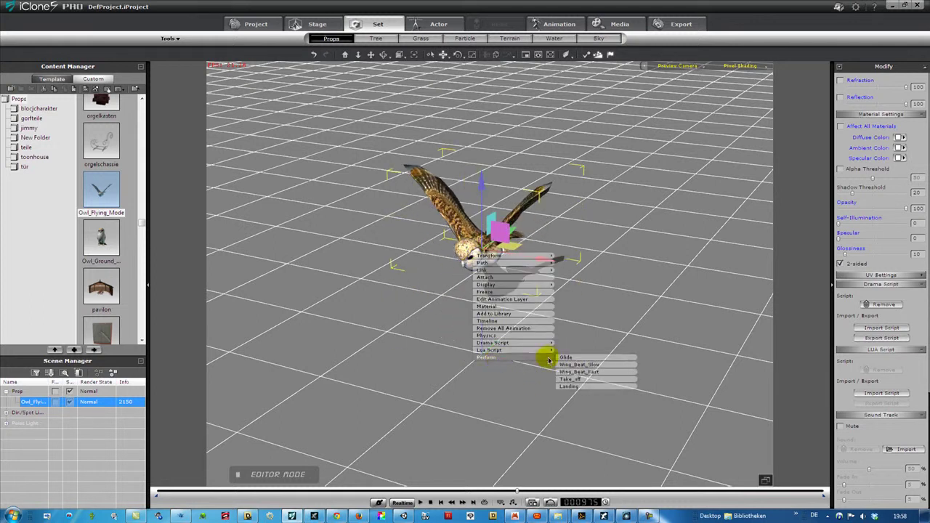
left_click(579, 365)
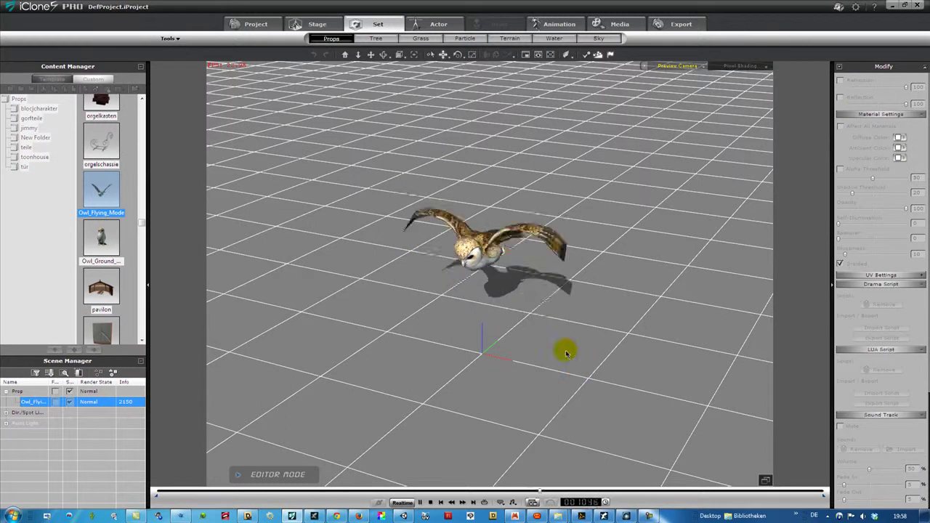
right_click(489, 260)
mouse_move(519, 360)
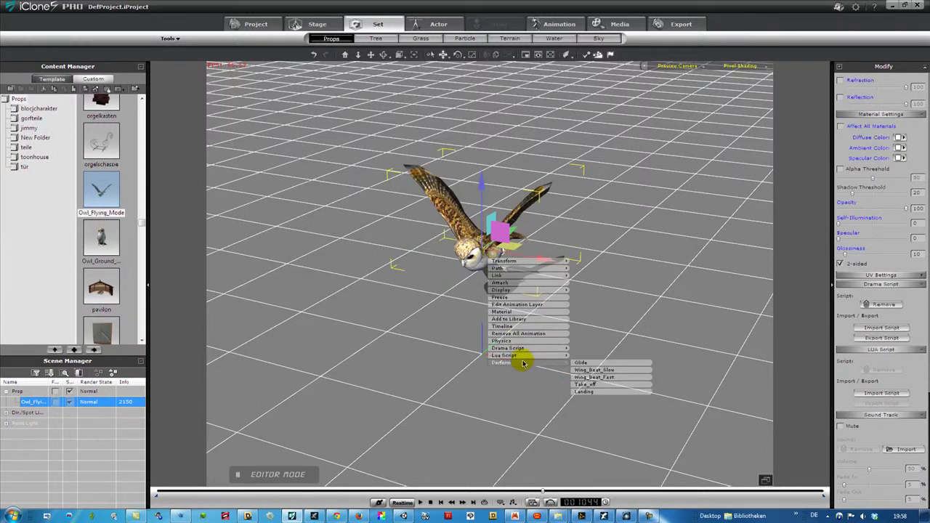
left_click(584, 381)
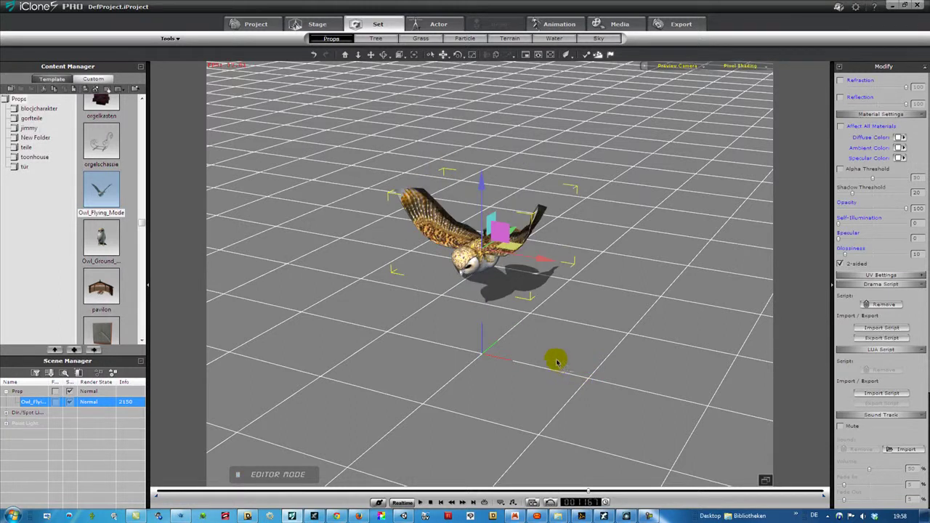
right_click_drag(544, 353, 458, 327)
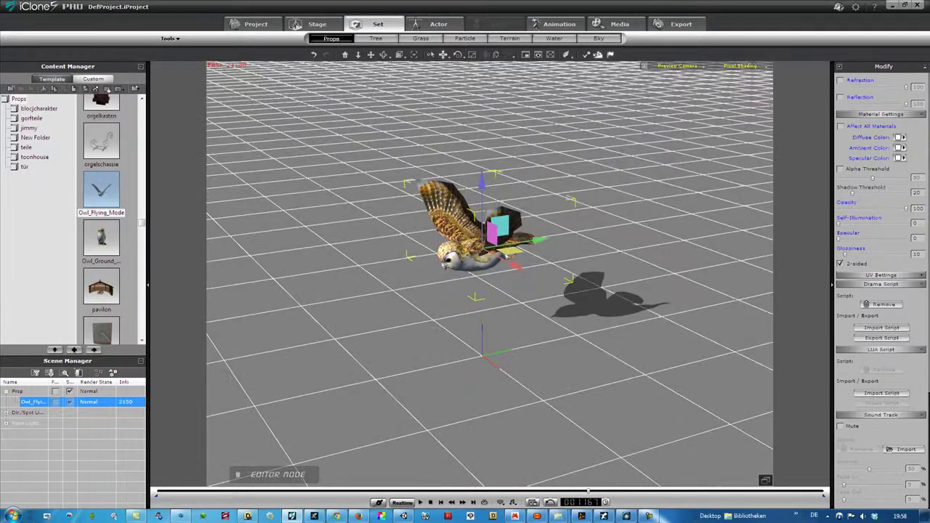